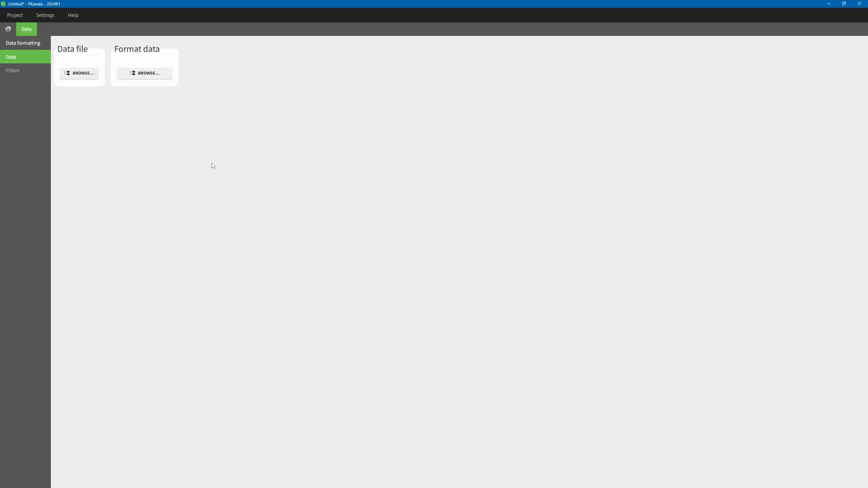
Load dataset1.csv from the FoW #170 folder as the data file to format.
{"action": "left_click", "coordinate": [149, 74]}
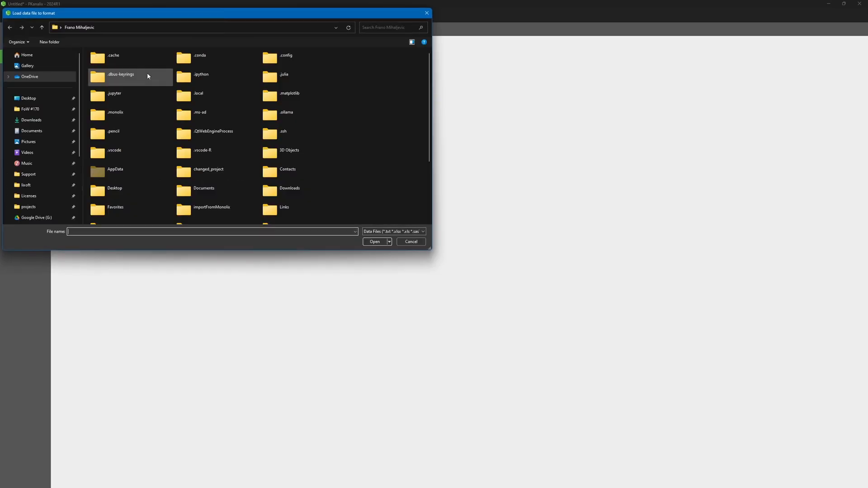
{"action": "left_click", "coordinate": [53, 110]}
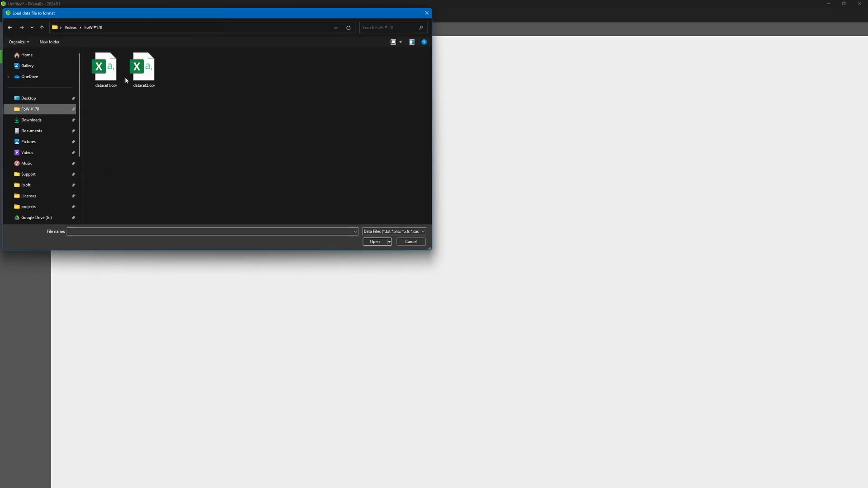
{"action": "left_click", "coordinate": [113, 77]}
{"action": "left_click", "coordinate": [375, 241]}
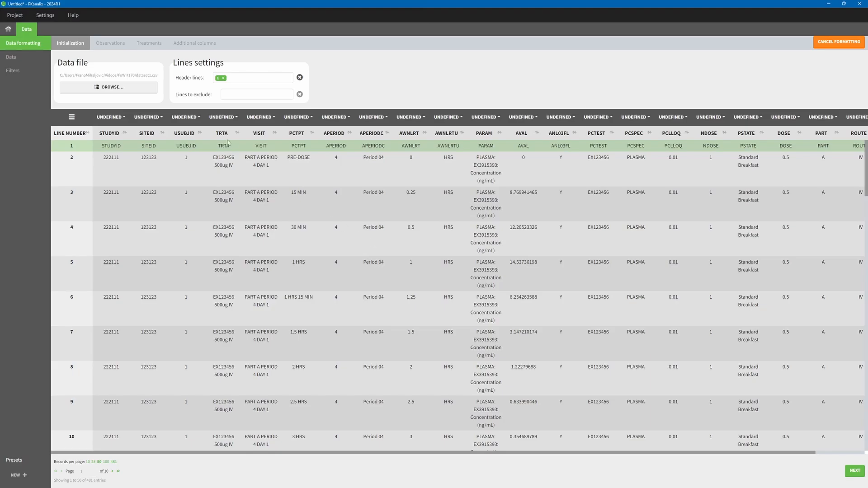
Tag USUBJID as ID, APERIOD as SORT and AWNLRT as TIME, and proceed with the data initialization.
{"action": "left_click", "coordinate": [191, 118]}
{"action": "left_click", "coordinate": [188, 137]}
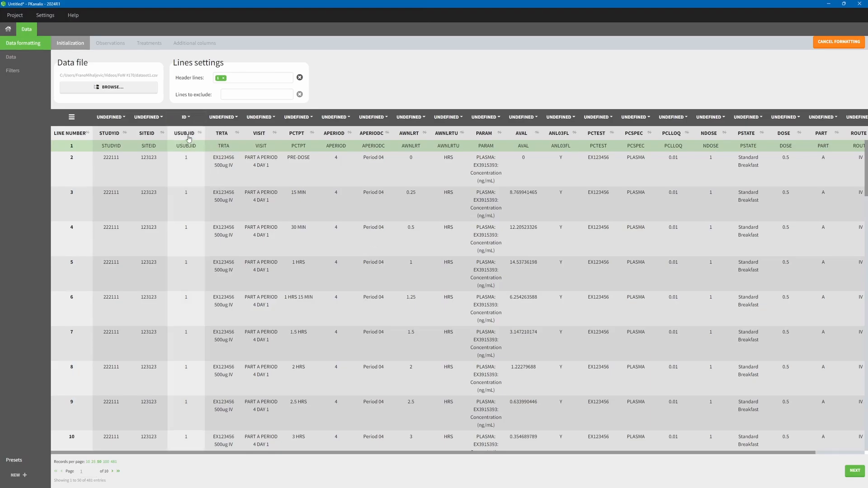
{"action": "left_click", "coordinate": [338, 119]}
{"action": "left_click", "coordinate": [334, 146]}
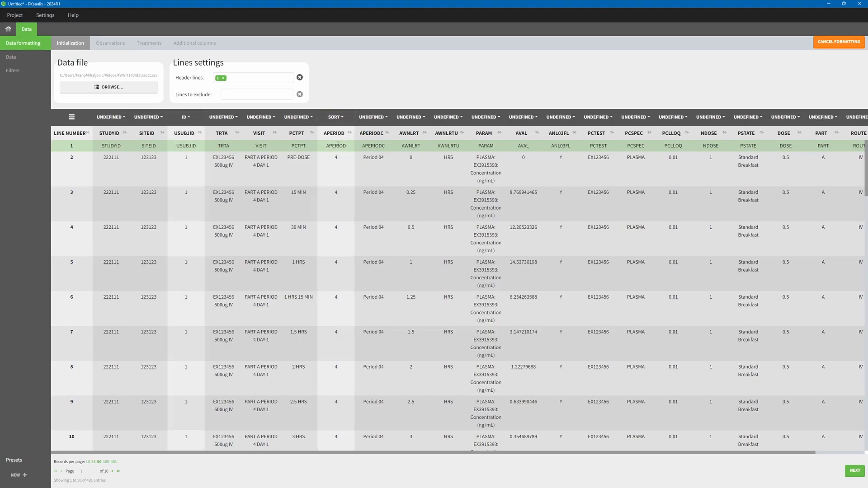
{"action": "left_click", "coordinate": [414, 118]}
{"action": "left_click", "coordinate": [407, 137]}
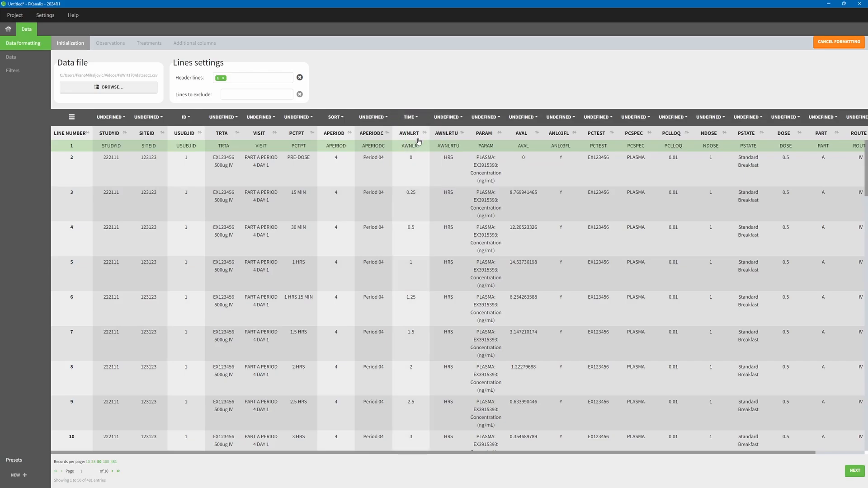
{"action": "left_click", "coordinate": [854, 472]}
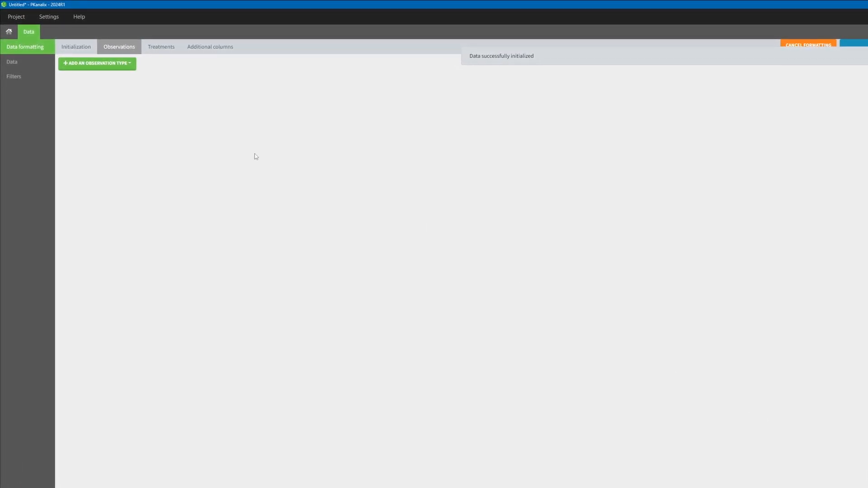
Add an observation type based on AVAL and define 0 as a censoring tag.
{"action": "left_click", "coordinate": [125, 62]}
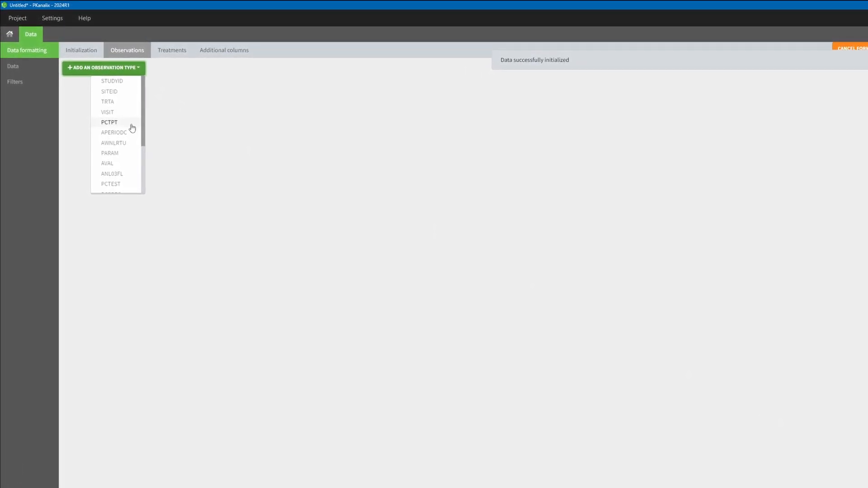
{"action": "left_click", "coordinate": [128, 160]}
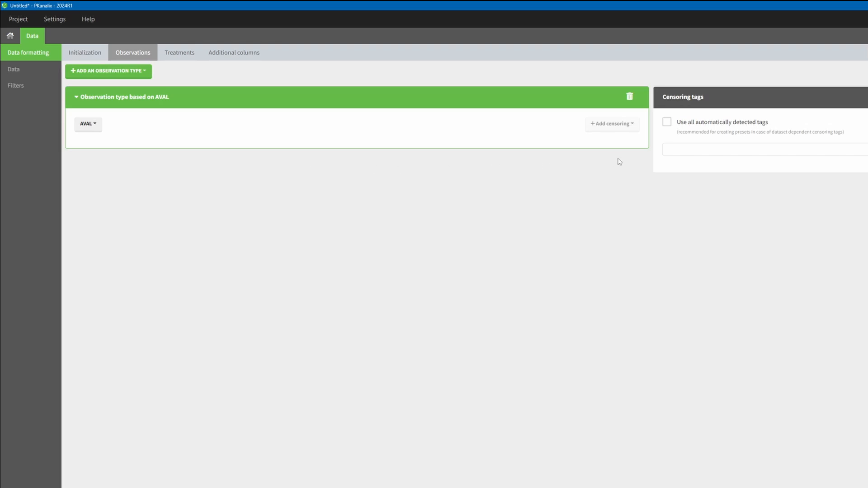
{"action": "left_click", "coordinate": [676, 150]}
{"action": "type", "text": "0"}
{"action": "key", "text": "Return"}
Add left censoring for tag 0 to the AVAL observation, with the LLOQ read from the PCLLOQ data column.
{"action": "left_click", "coordinate": [623, 125]}
{"action": "left_click", "coordinate": [613, 140]}
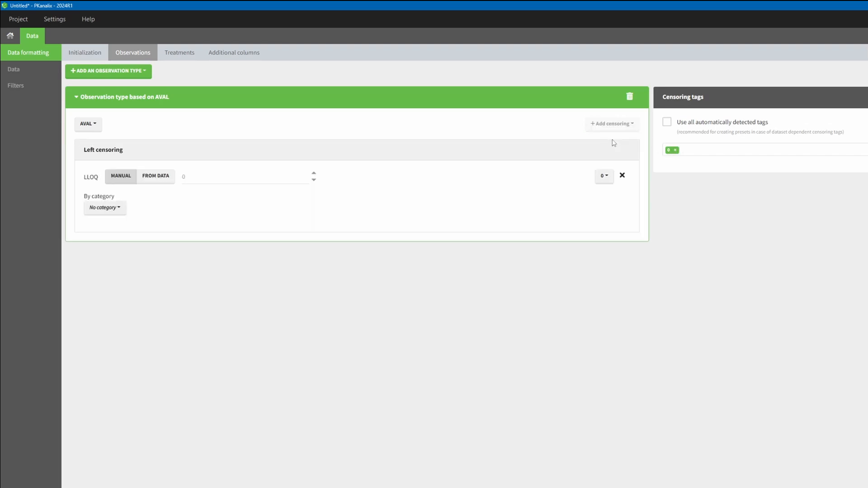
{"action": "left_click", "coordinate": [156, 176]}
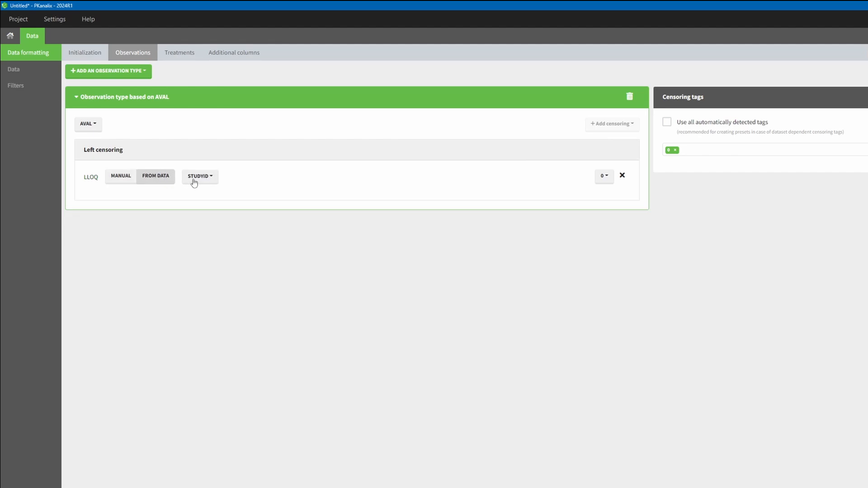
{"action": "left_click", "coordinate": [189, 179]}
{"action": "scroll", "coordinate": [208, 240], "scroll_direction": "down", "scroll_amount": 2}
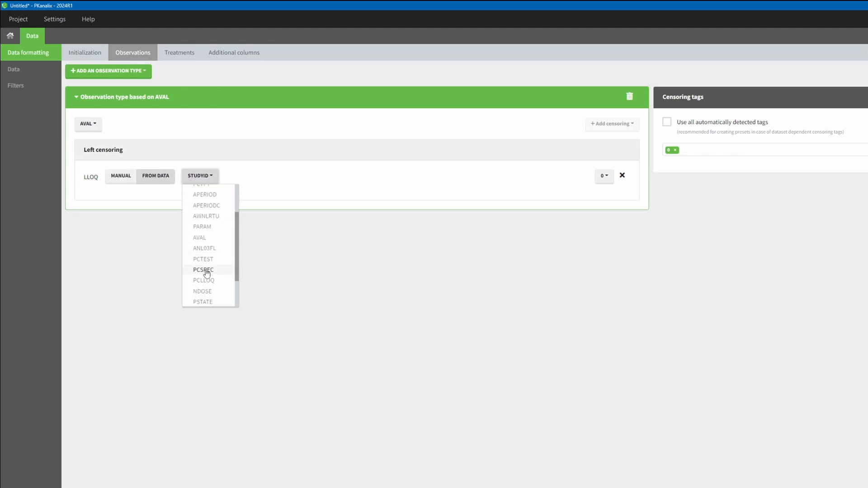
{"action": "left_click", "coordinate": [203, 280]}
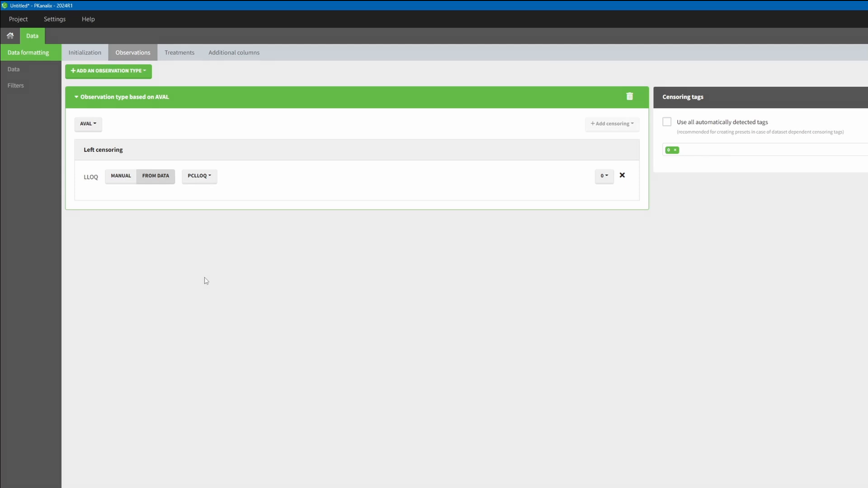
Add a manual treatment for all ids at time 0, with the amount read from the DOSE data column.
{"action": "left_click", "coordinate": [181, 53]}
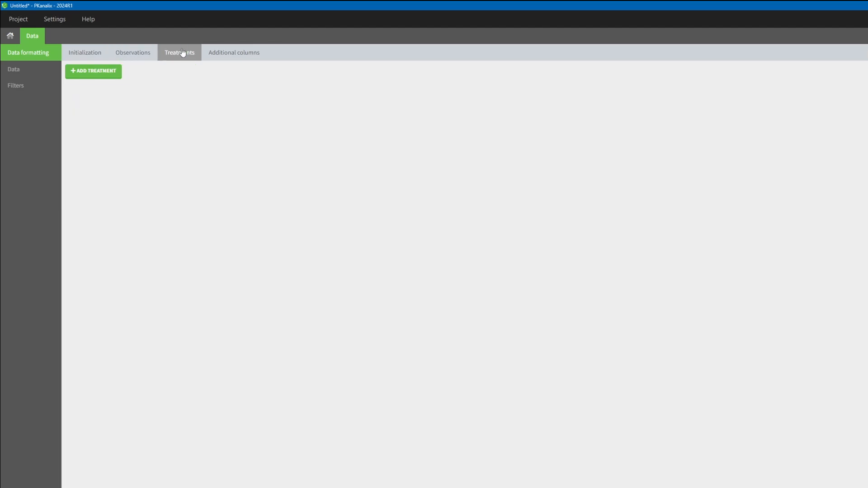
{"action": "left_click", "coordinate": [111, 73]}
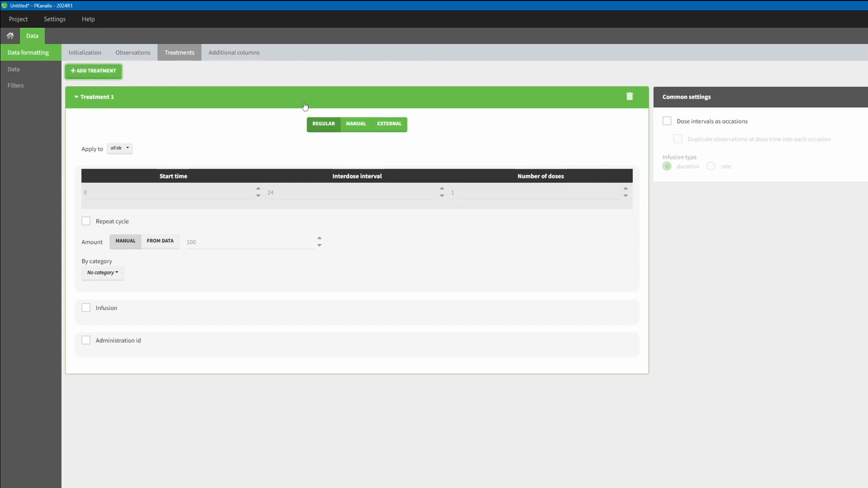
{"action": "left_click", "coordinate": [356, 124]}
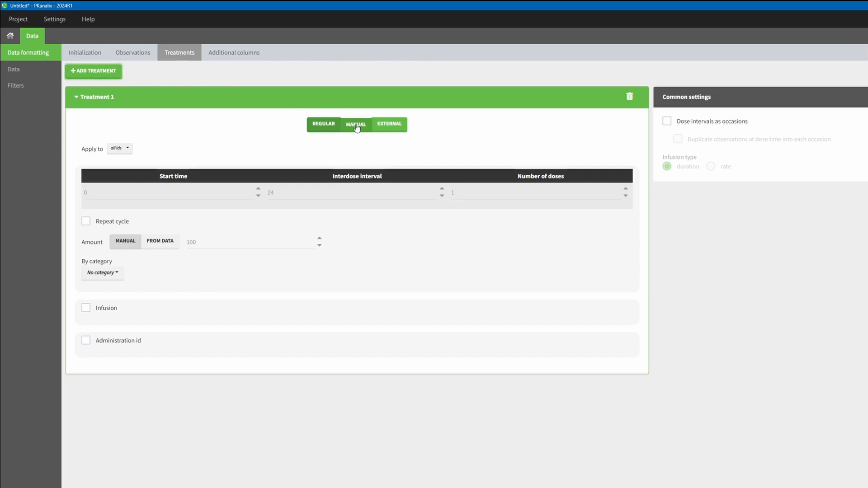
{"action": "left_click", "coordinate": [167, 244]}
{"action": "left_click", "coordinate": [199, 242]}
{"action": "scroll", "coordinate": [206, 303], "scroll_direction": "down", "scroll_amount": 5}
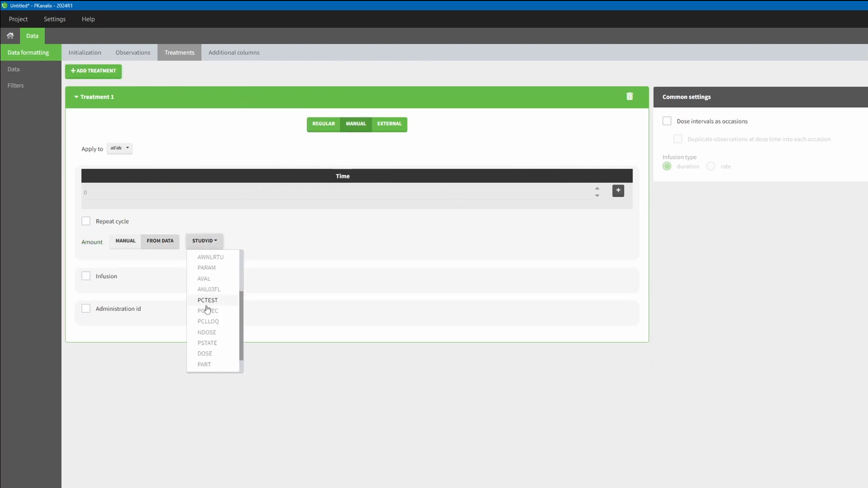
{"action": "left_click", "coordinate": [211, 334]}
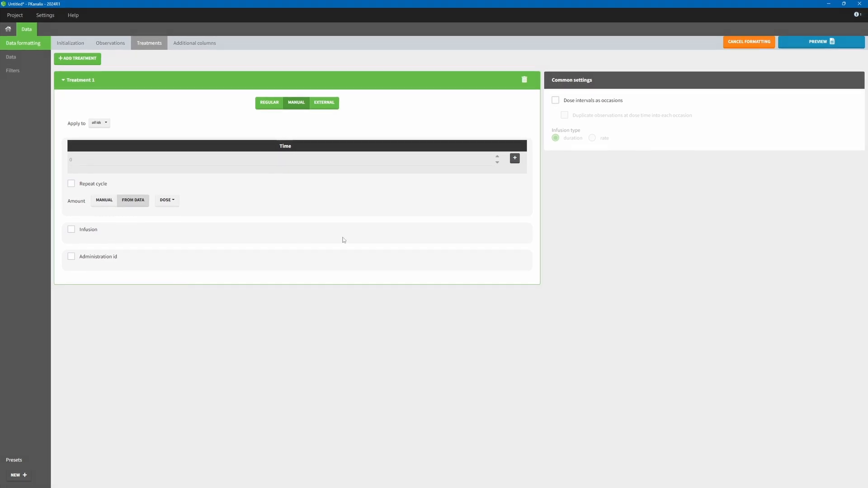
Preview the formatted dataset and accept it.
{"action": "left_click", "coordinate": [819, 44]}
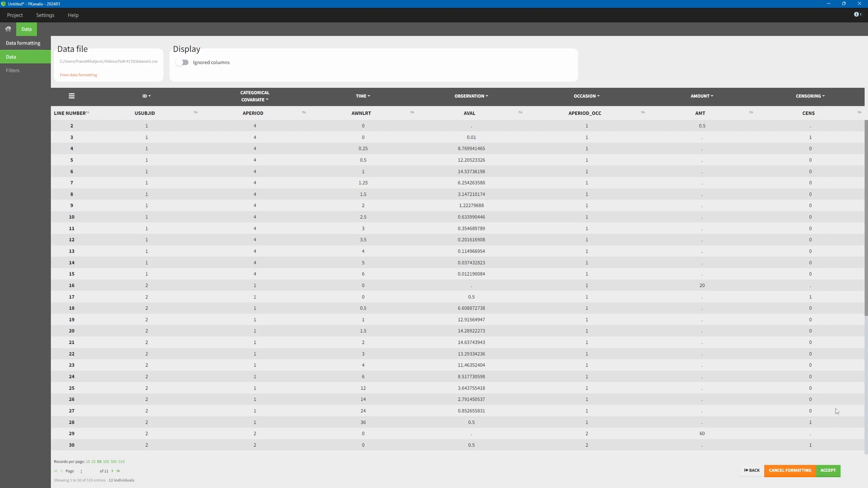
{"action": "left_click", "coordinate": [835, 471]}
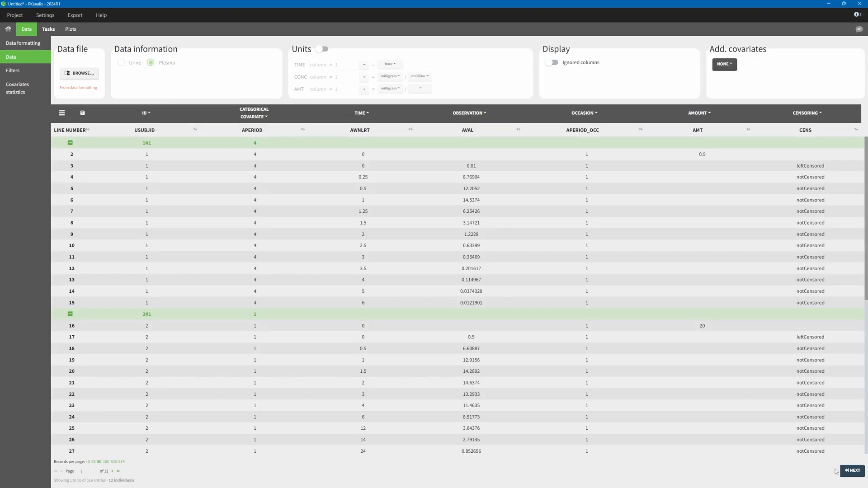
Create a data formatting preset named "Preset" with the description "My custom preset" from the initialization, observations and treatments, and review its information.
{"action": "left_click", "coordinate": [11, 45]}
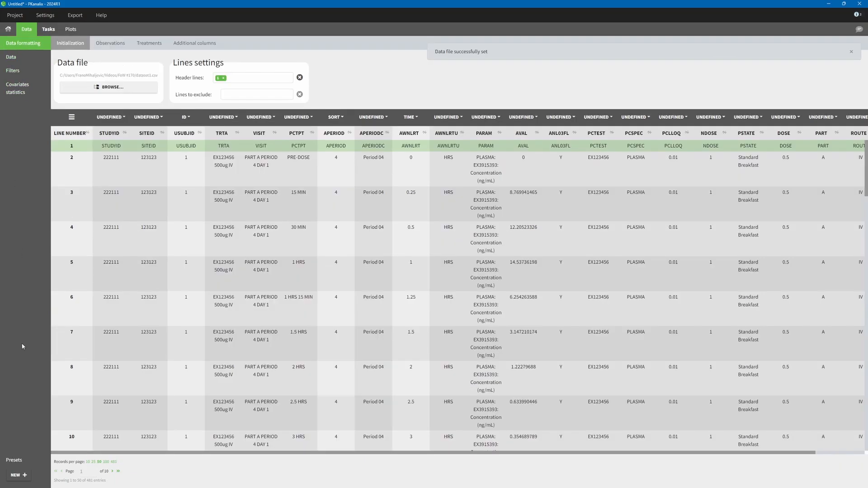
{"action": "left_click", "coordinate": [18, 476]}
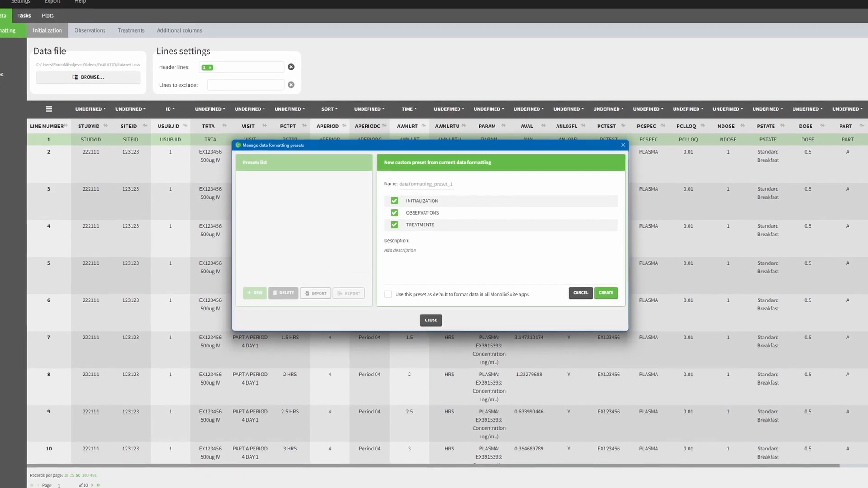
{"action": "double_click", "coordinate": [432, 186]}
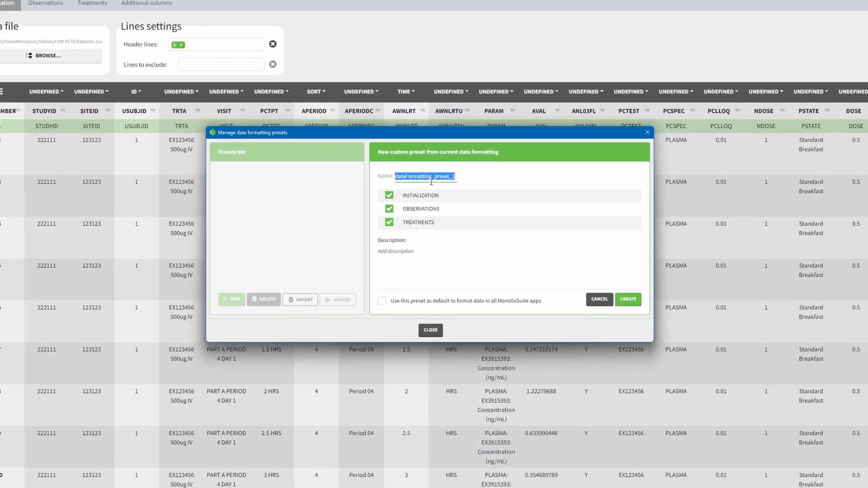
{"action": "type", "text": "Preset"}
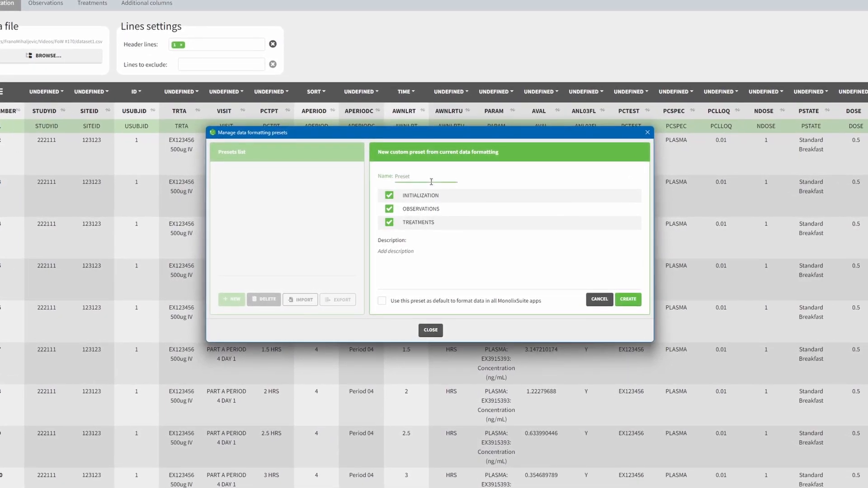
{"action": "left_click", "coordinate": [422, 257]}
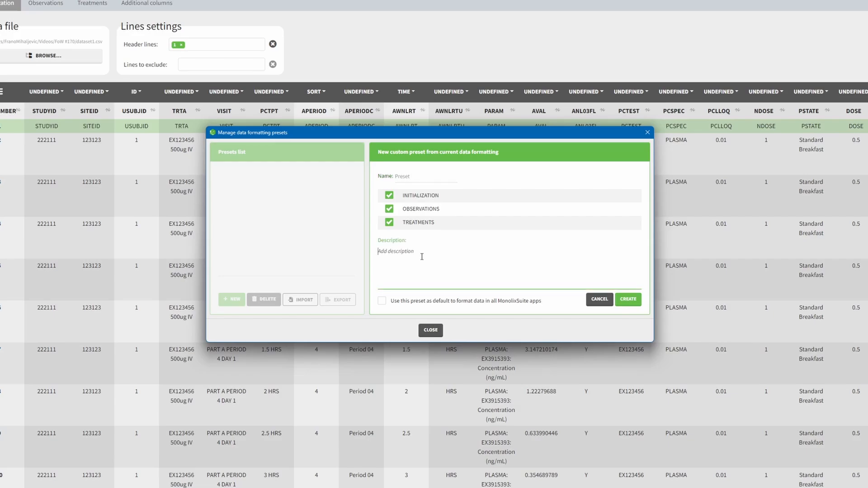
{"action": "type", "text": "My custom preset"}
{"action": "left_click", "coordinate": [628, 300]}
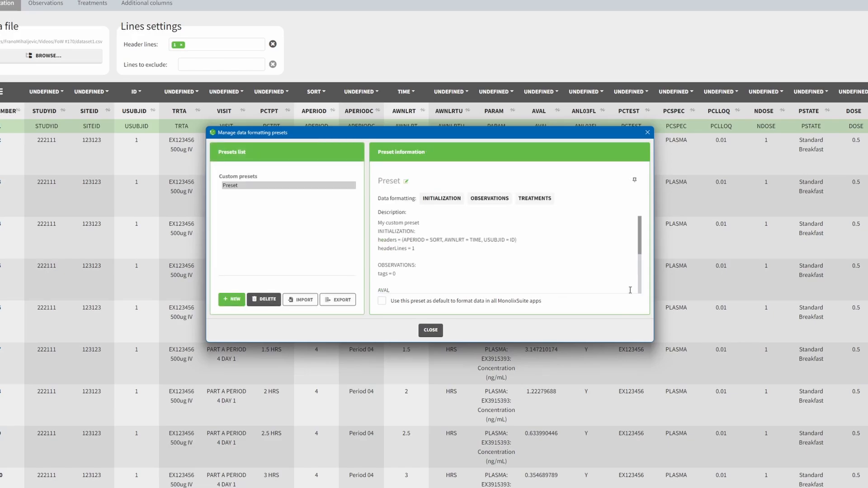
{"action": "left_click_drag", "start_coordinate": [640, 245], "coordinate": [634, 289]}
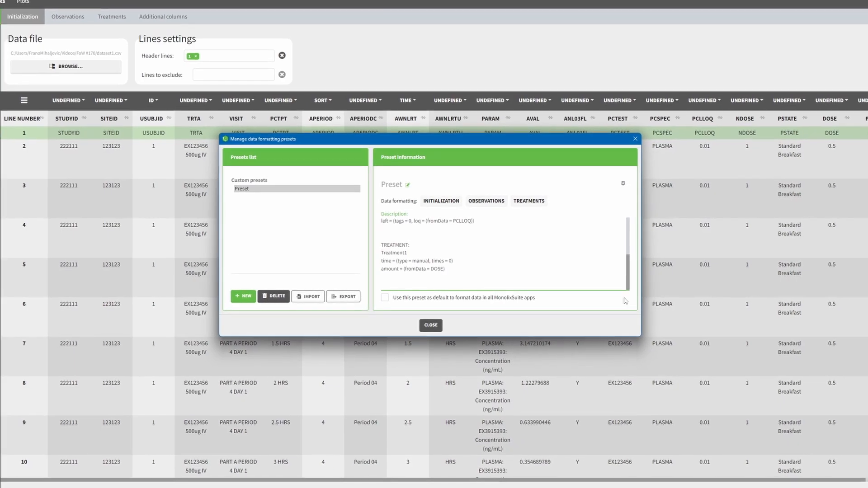
{"action": "left_click", "coordinate": [424, 318]}
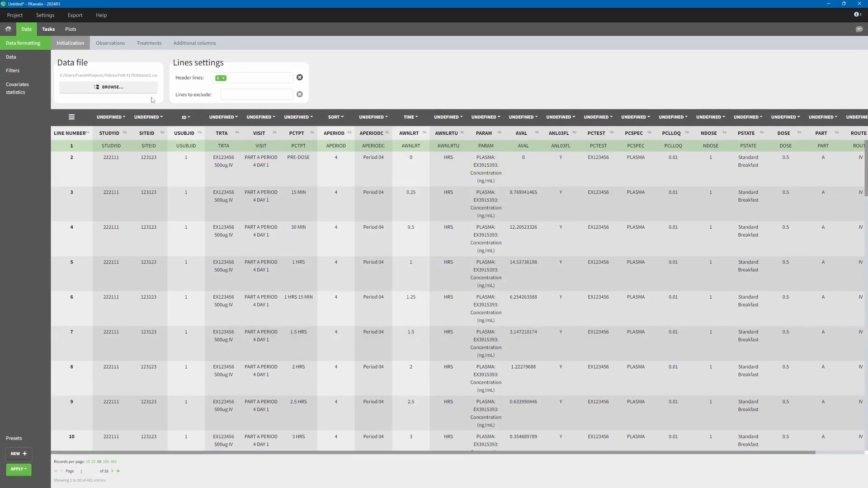
Start a new project, discarding the unsaved changes of the current one.
{"action": "left_click", "coordinate": [8, 12]}
{"action": "left_click", "coordinate": [16, 28]}
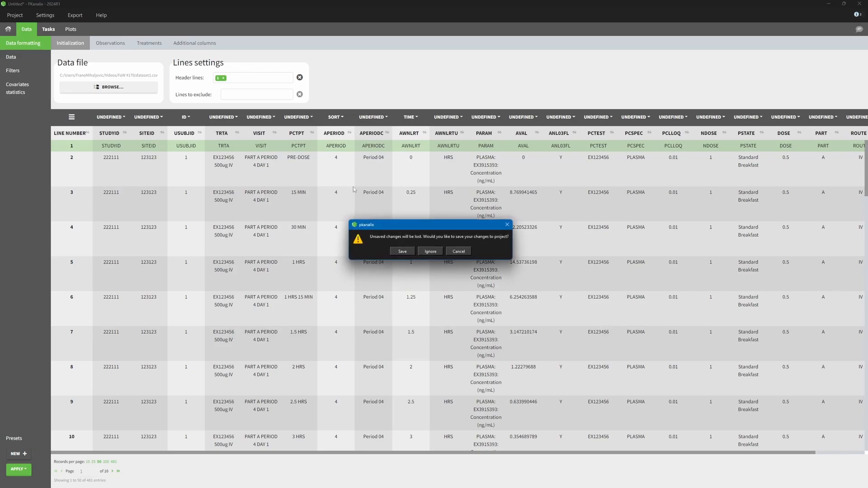
{"action": "left_click", "coordinate": [433, 255]}
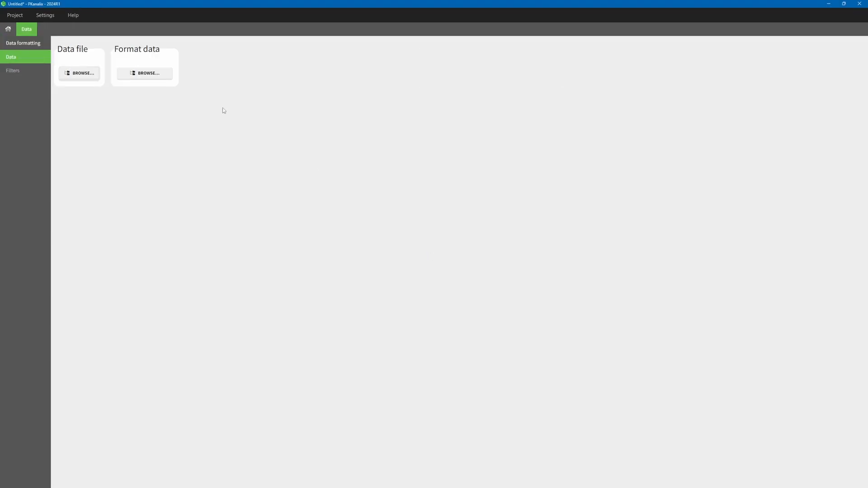
Load dataset2.csv from the FoW #170 folder as the data file to format.
{"action": "left_click", "coordinate": [153, 75]}
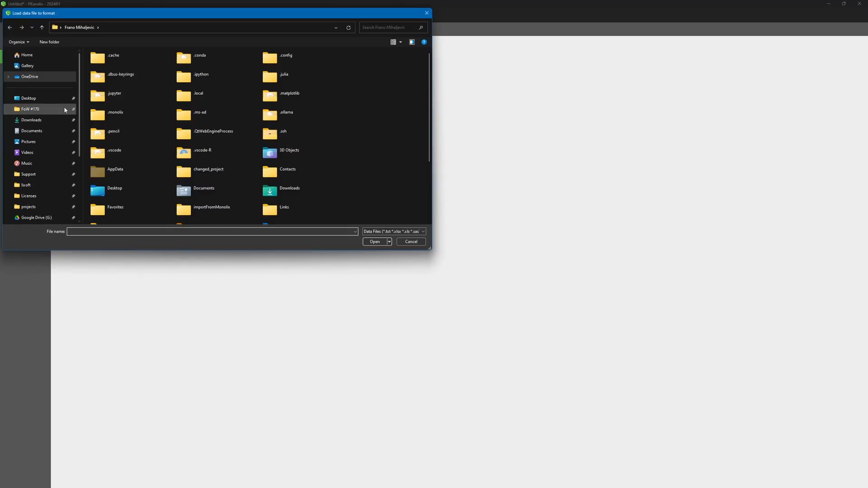
{"action": "left_click", "coordinate": [64, 108]}
{"action": "left_click", "coordinate": [138, 76]}
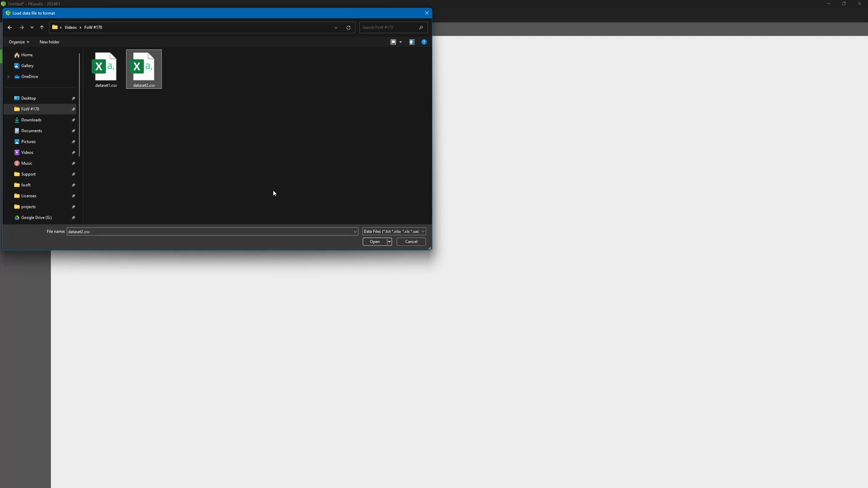
{"action": "left_click", "coordinate": [384, 244]}
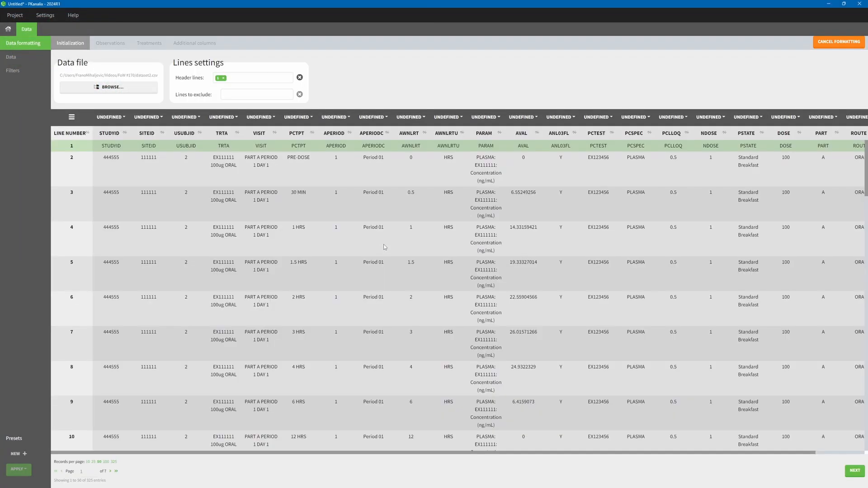
Tag the USUBJID column as ID, AWNLRT as TIME and APERIOD as SORT, and continue to the observations.
{"action": "left_click", "coordinate": [179, 118]}
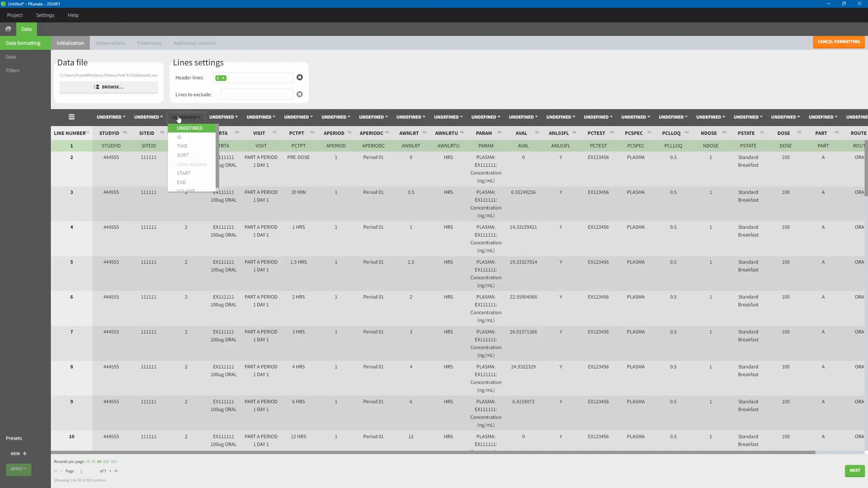
{"action": "left_click", "coordinate": [180, 138]}
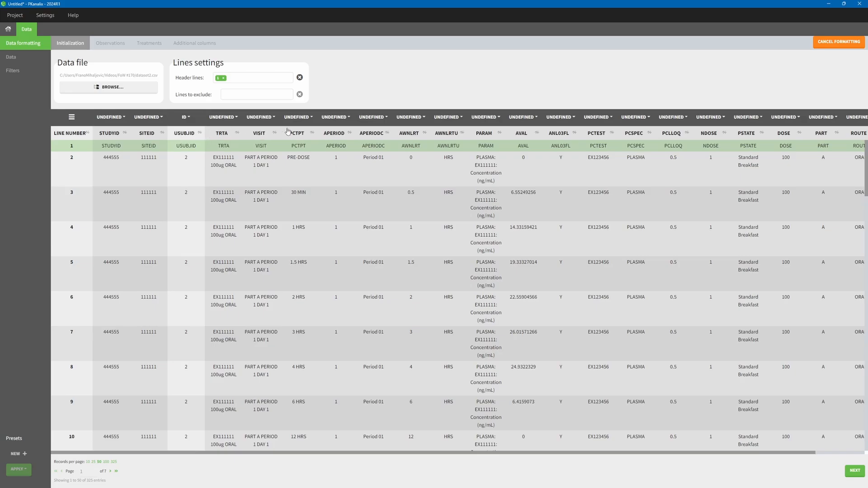
{"action": "left_click", "coordinate": [410, 118]}
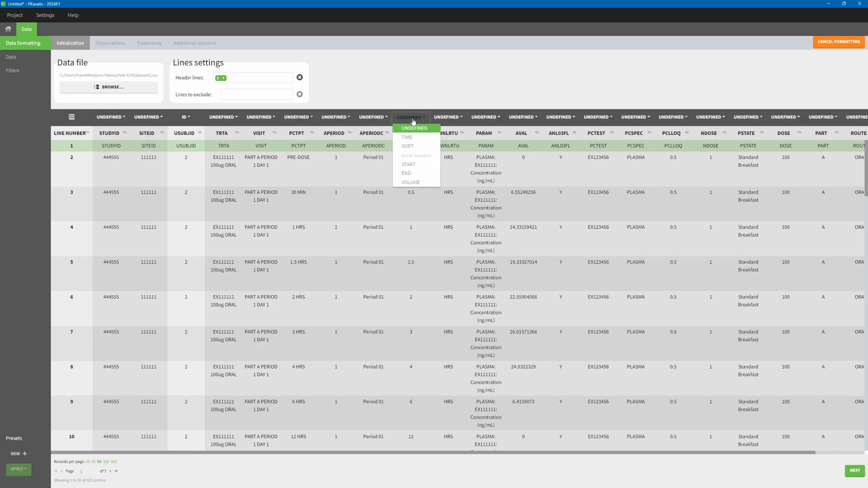
{"action": "left_click", "coordinate": [407, 138]}
{"action": "left_click", "coordinate": [336, 117]}
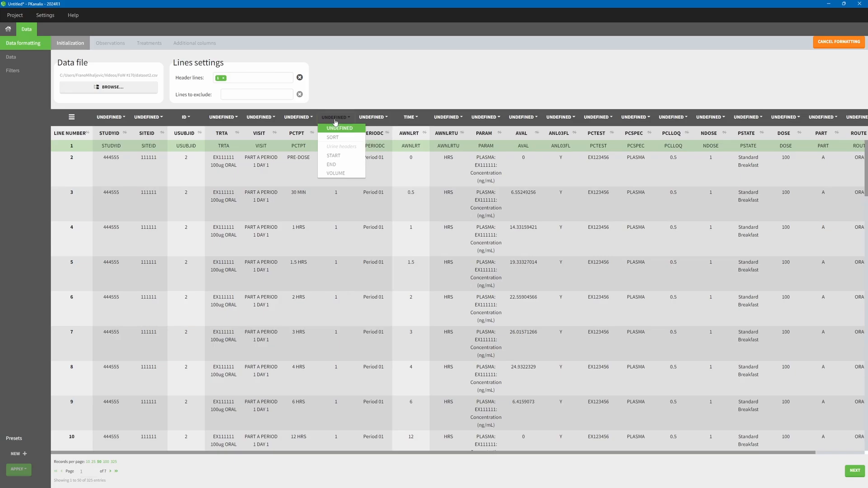
{"action": "left_click", "coordinate": [334, 141]}
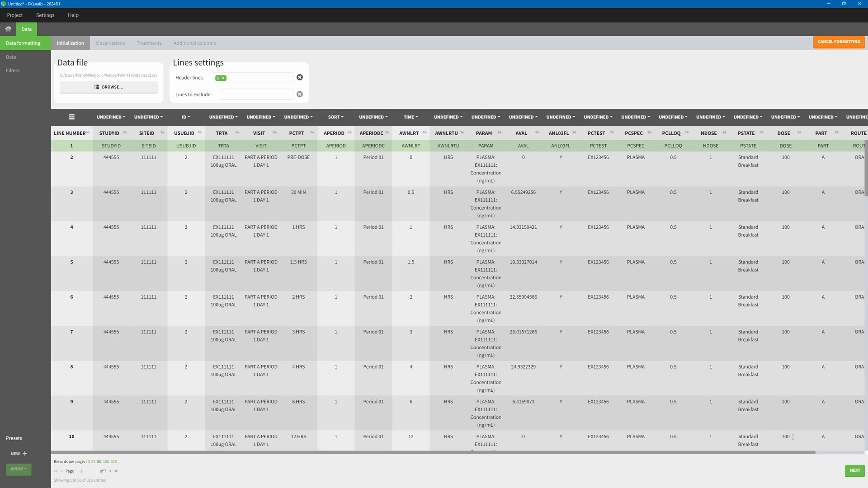
{"action": "left_click", "coordinate": [854, 471]}
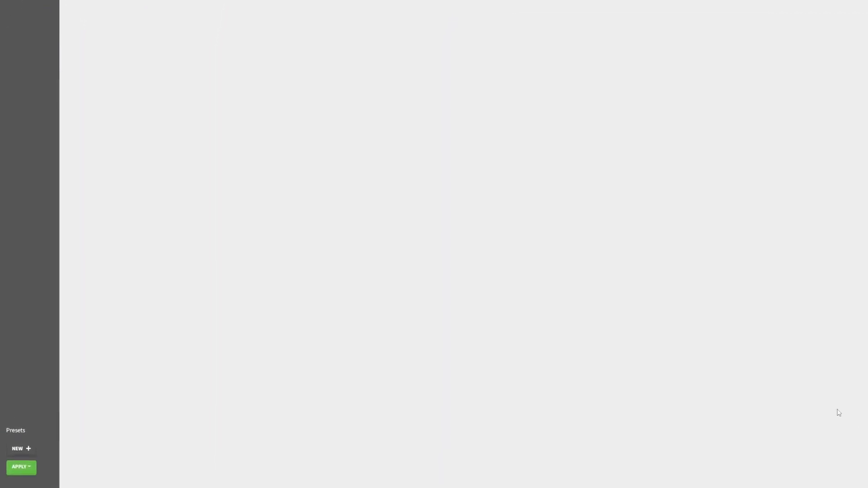
Apply the saved custom preset to the data formatting, and preview and accept the formatted dataset.
{"action": "left_click", "coordinate": [31, 470]}
{"action": "left_click", "coordinate": [28, 481]}
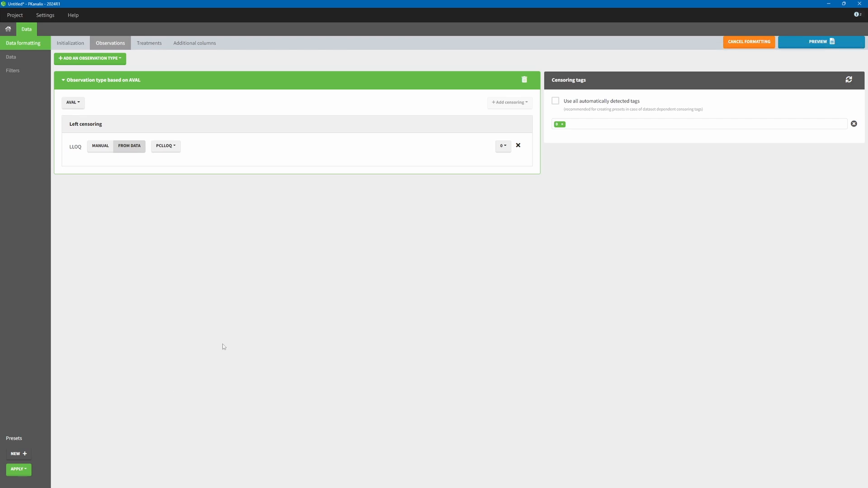
{"action": "left_click", "coordinate": [798, 44]}
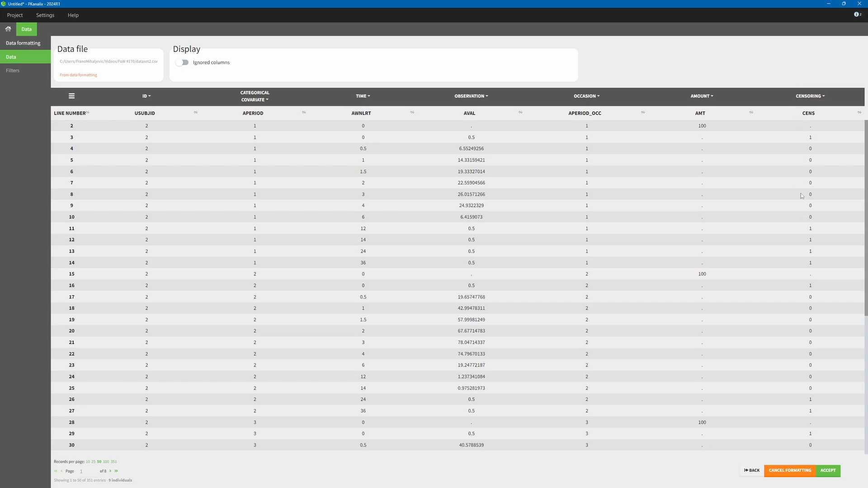
{"action": "left_click", "coordinate": [827, 478]}
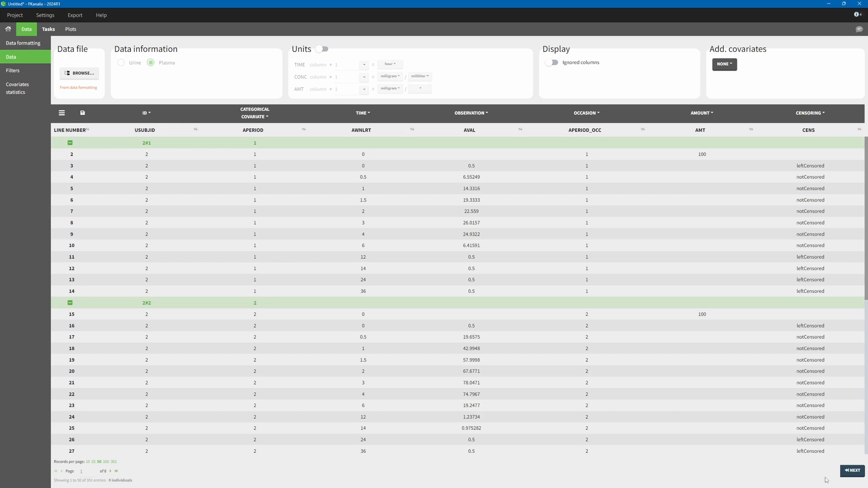
Open the management of data formatting presets and inspect the editable name and description of the custom preset.
{"action": "left_click", "coordinate": [44, 18]}
{"action": "mouse_move", "coordinate": [49, 48]}
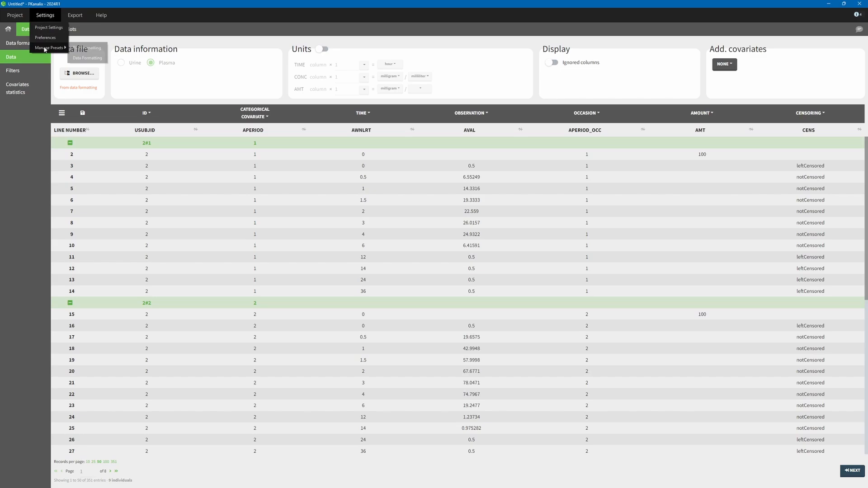
{"action": "left_click", "coordinate": [86, 58]}
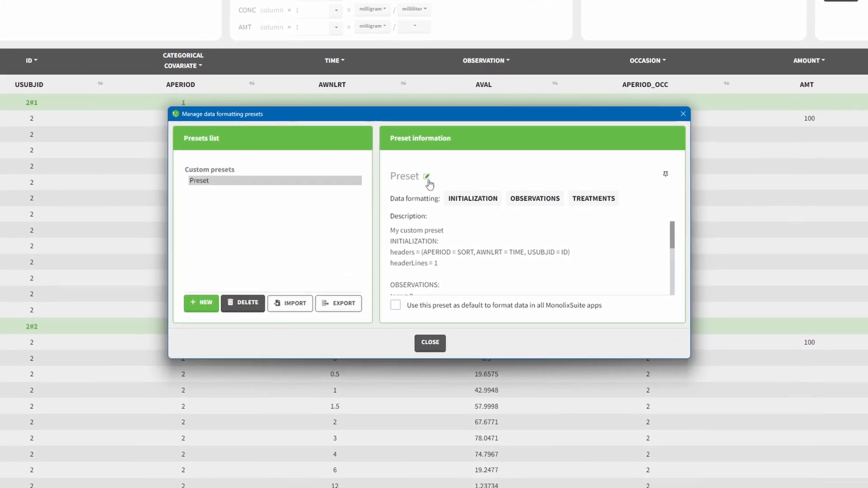
{"action": "left_click", "coordinate": [428, 177]}
{"action": "left_click", "coordinate": [471, 233]}
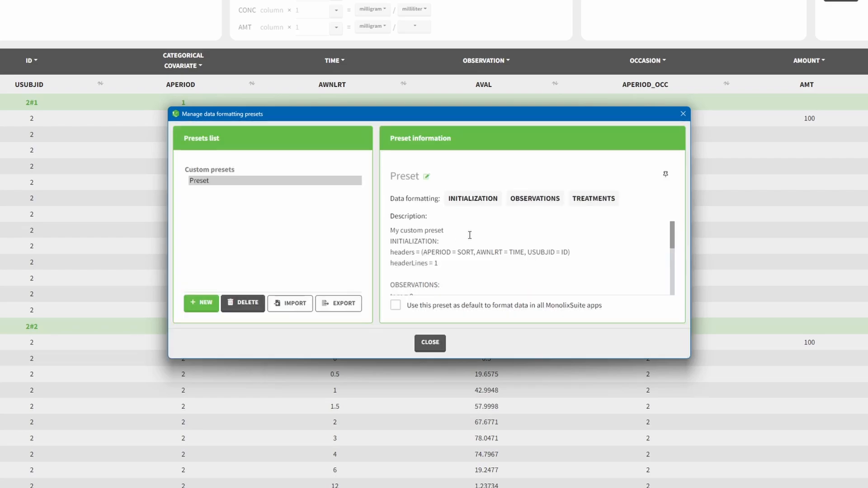
{"action": "left_click", "coordinate": [465, 236]}
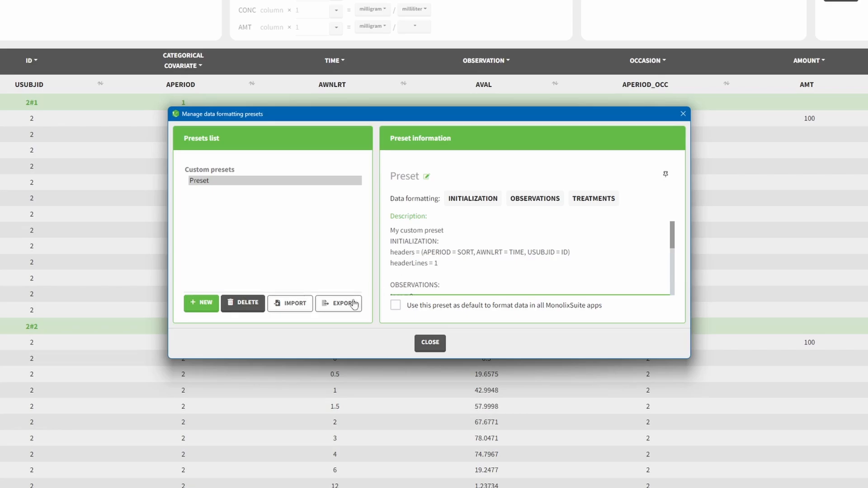
Export the custom preset as Preset.lixpst into the FoW #170 folder.
{"action": "left_click", "coordinate": [340, 304]}
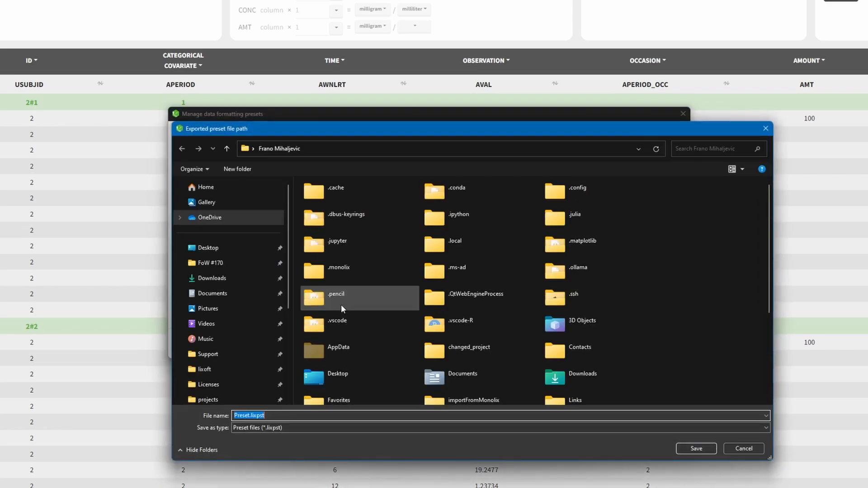
{"action": "left_click", "coordinate": [246, 262]}
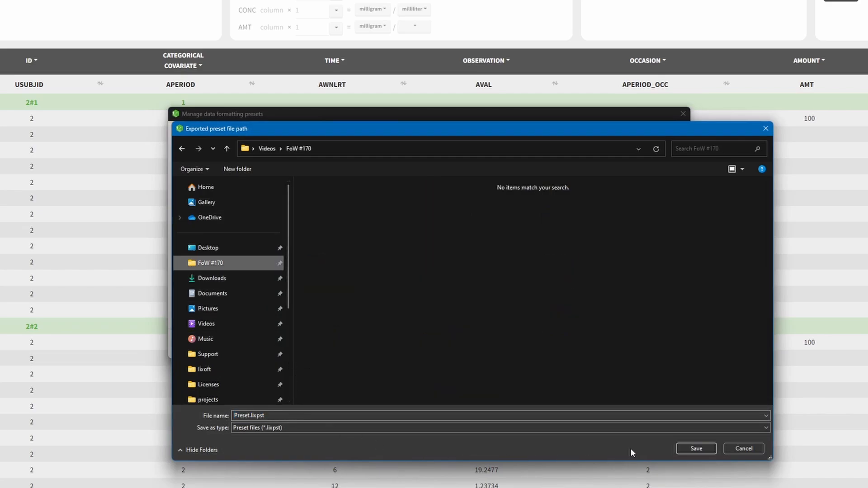
{"action": "left_click", "coordinate": [686, 450]}
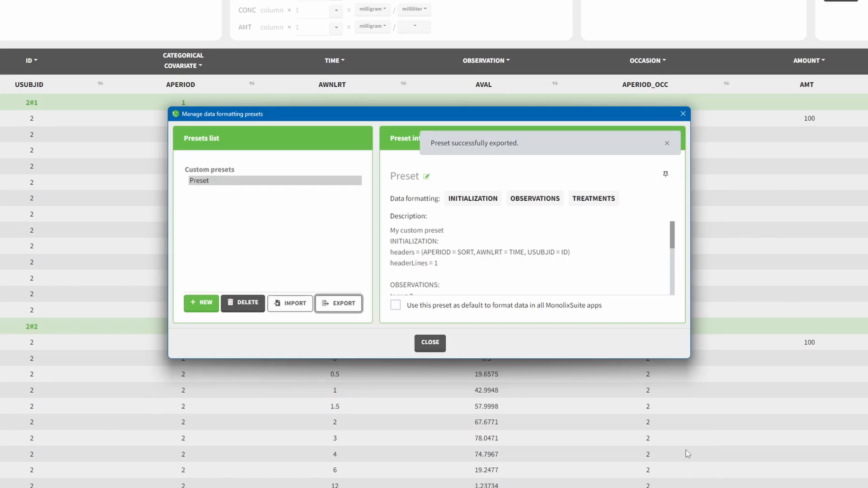
Import the preset file Preset.lixpst from the FoW #170 folder.
{"action": "left_click", "coordinate": [309, 304]}
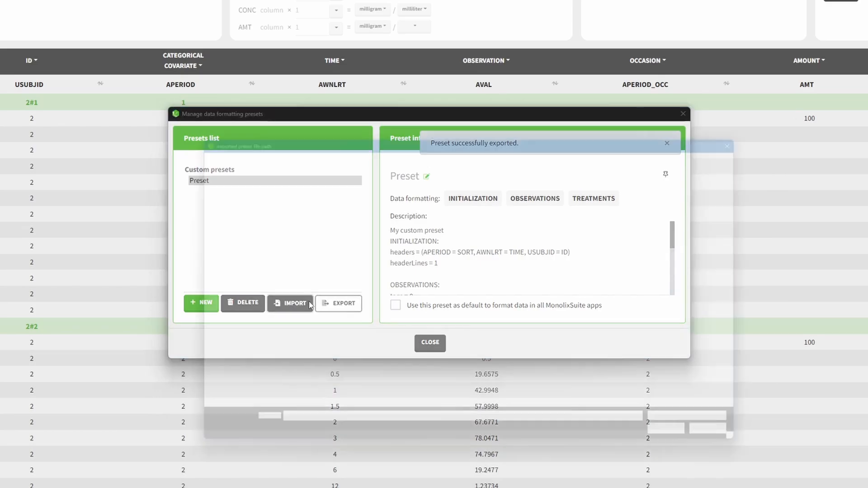
{"action": "left_click", "coordinate": [226, 265]}
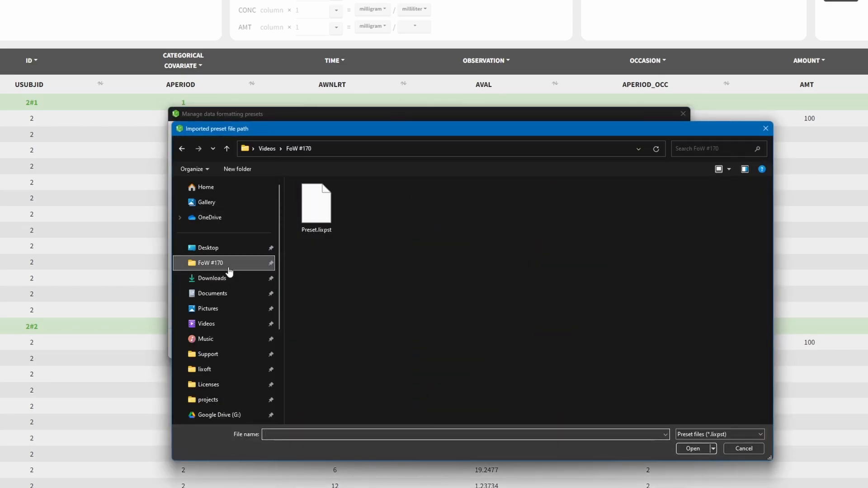
{"action": "left_click", "coordinate": [331, 214]}
{"action": "left_click", "coordinate": [691, 449]}
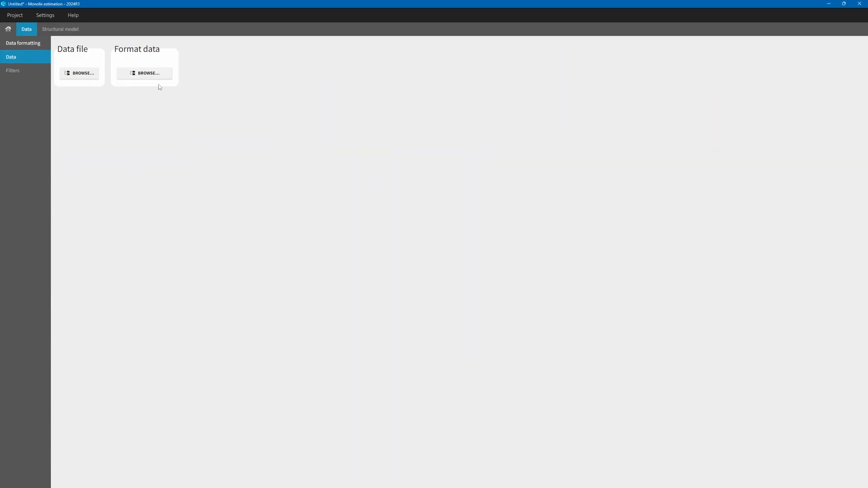
In Monolix, open the management of data formatting presets to examine which custom presets are available.
{"action": "left_click", "coordinate": [41, 17]}
{"action": "mouse_move", "coordinate": [47, 38]}
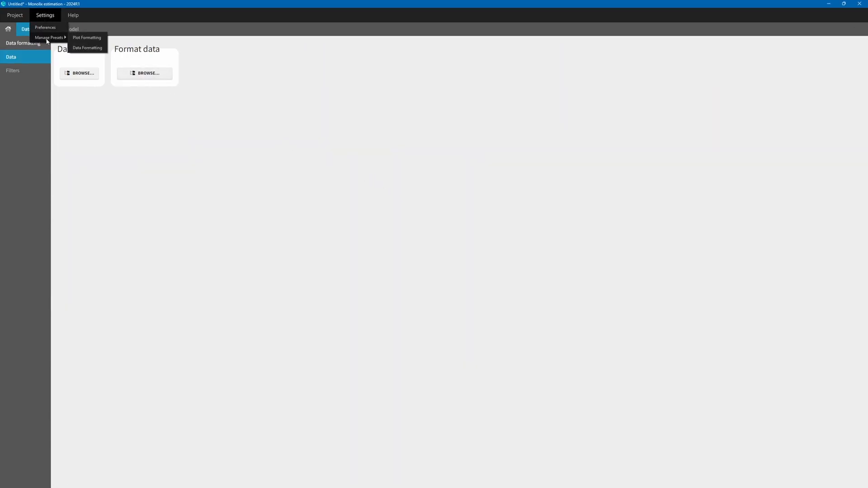
{"action": "left_click", "coordinate": [85, 48]}
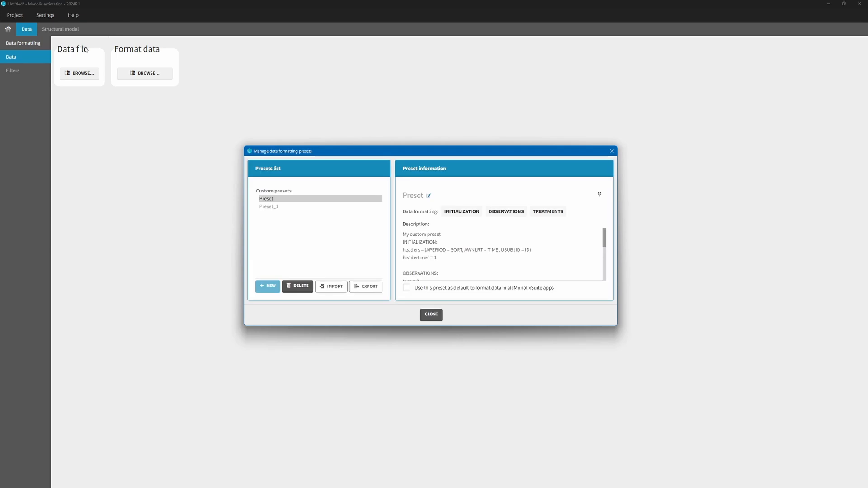